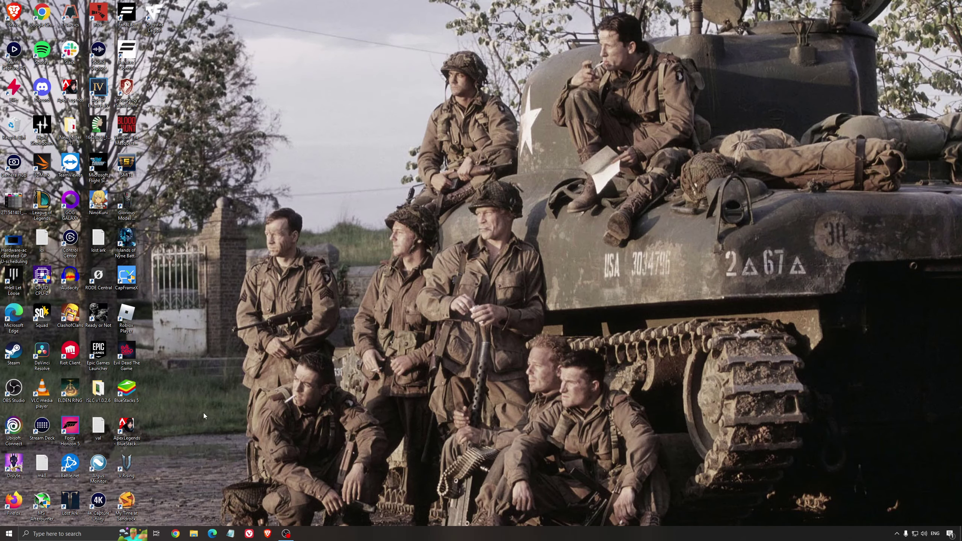
Search Windows for "game mode" and open the Game Mode settings page
{"action": "left_click", "coordinate": [84, 533]}
{"action": "type", "text": "game m"}
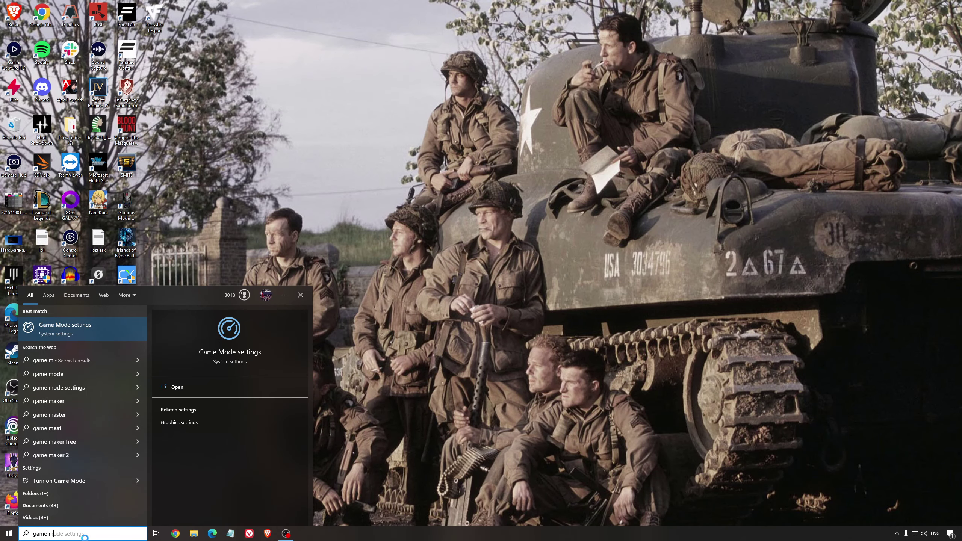
{"action": "type", "text": "ode"}
{"action": "key", "text": "Return"}
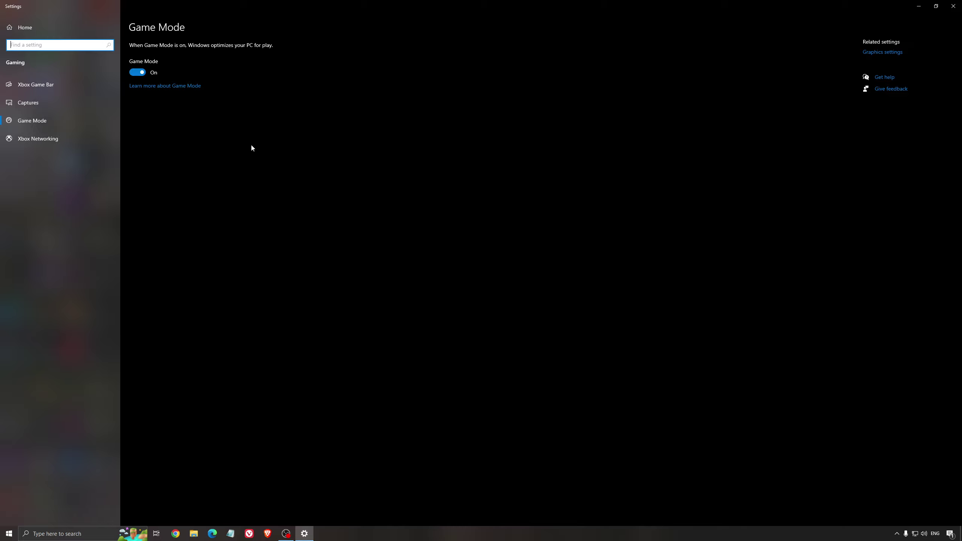
Review the Xbox Game Bar and Captures settings, then close Settings and the GPU scheduling reference image
{"action": "left_click", "coordinate": [63, 91]}
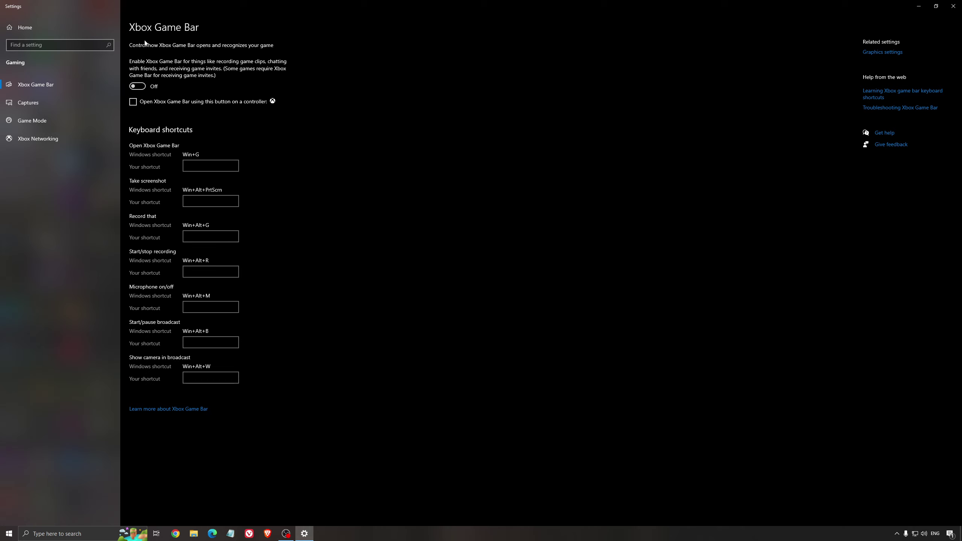
{"action": "left_click", "coordinate": [43, 102]}
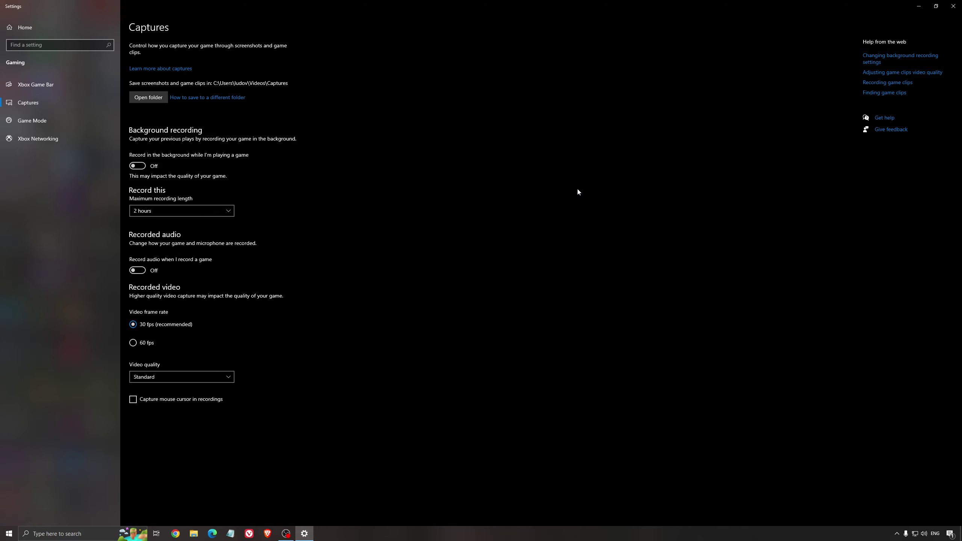
{"action": "left_click", "coordinate": [958, 5]}
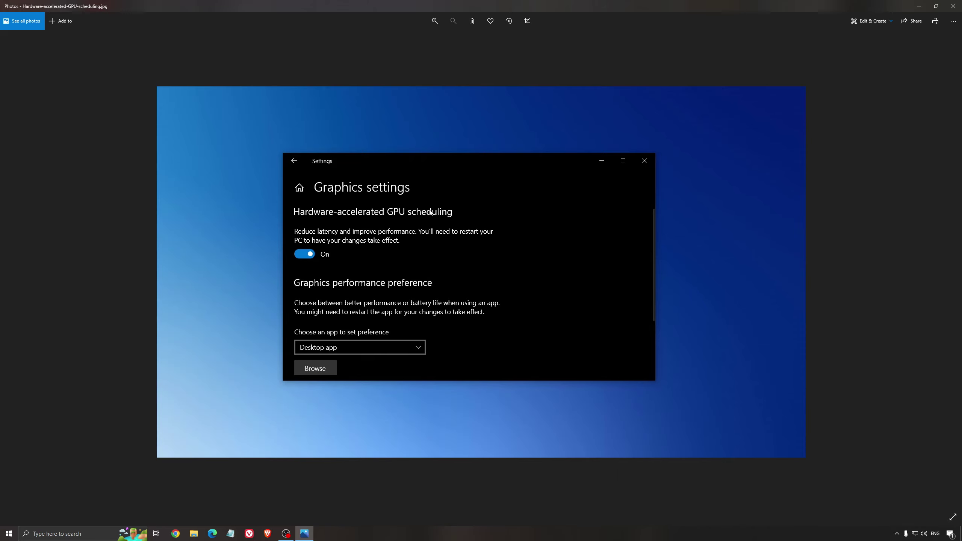
{"action": "left_click", "coordinate": [953, 6]}
Open AMD Software, examine its driver status and Global Graphics settings, and close it
{"action": "left_click", "coordinate": [896, 535]}
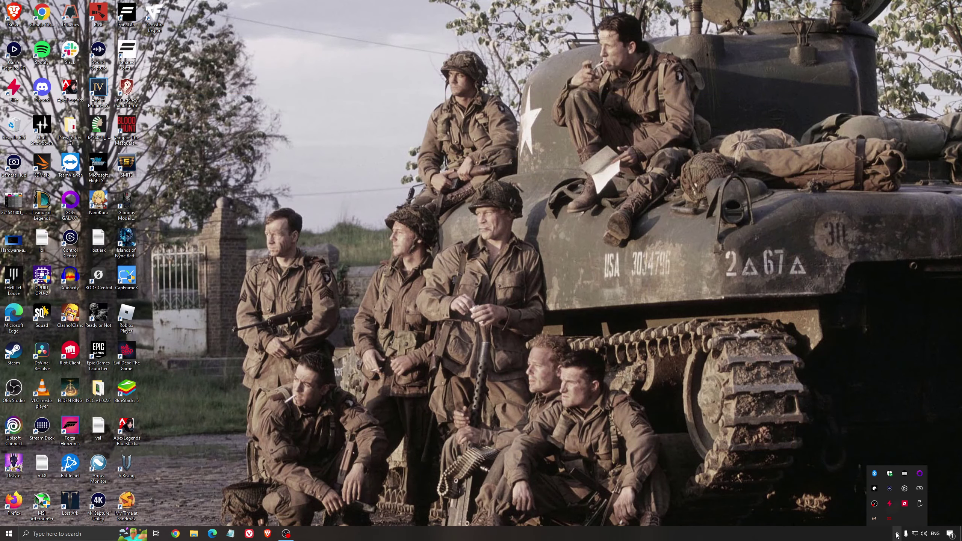
{"action": "left_click", "coordinate": [906, 505]}
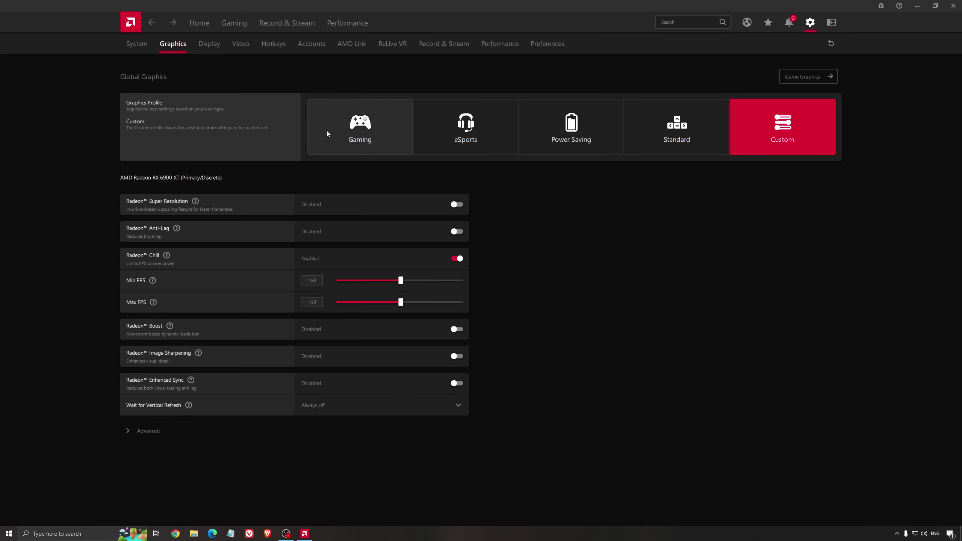
{"action": "left_click", "coordinate": [199, 23]}
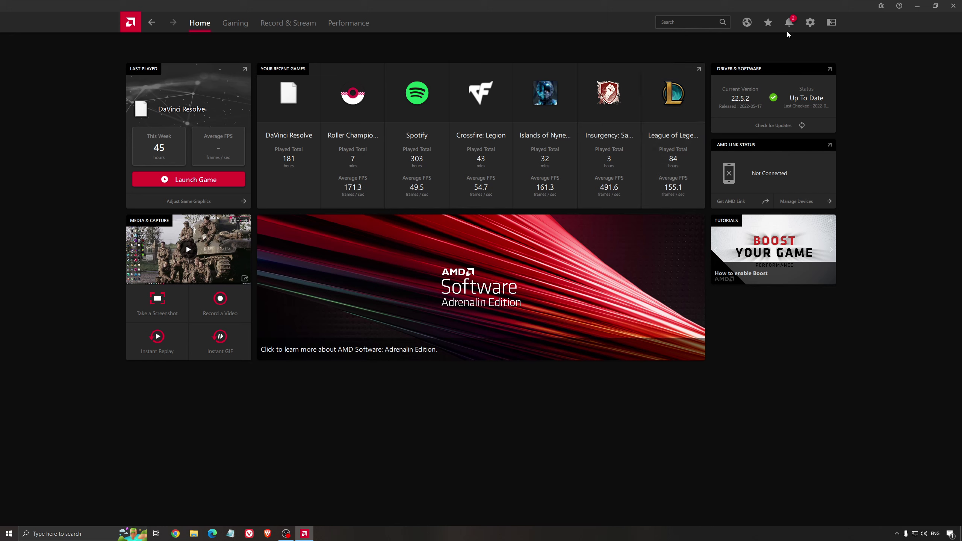
{"action": "left_click", "coordinate": [770, 129]}
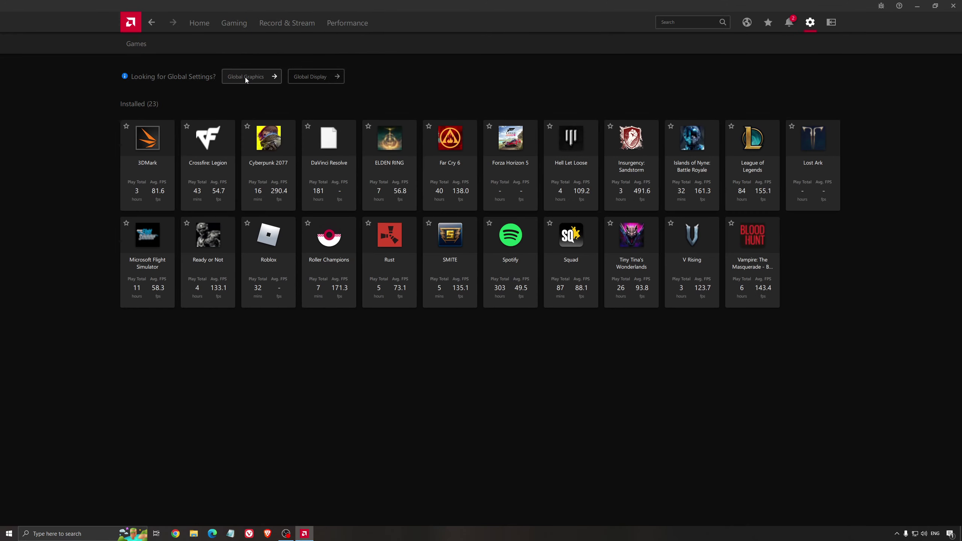
{"action": "left_click", "coordinate": [245, 77]}
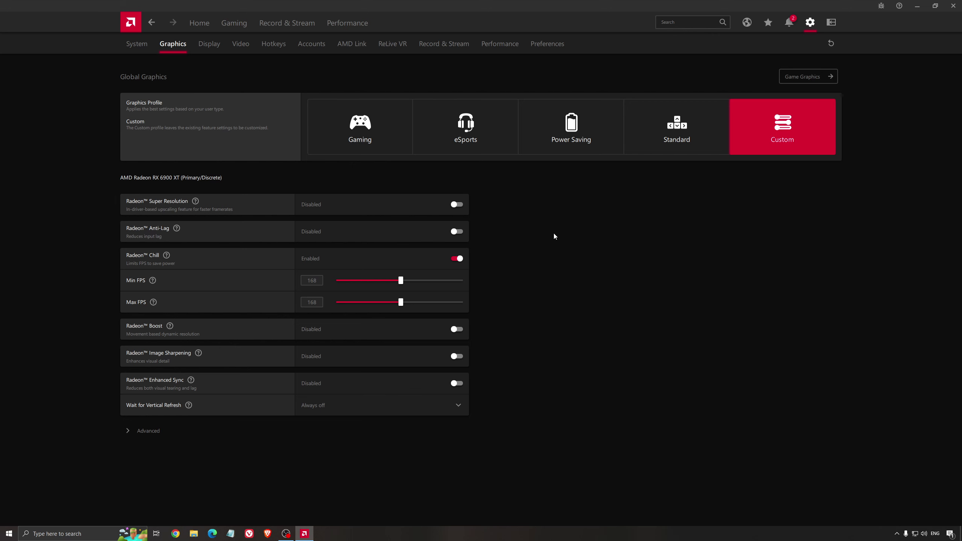
{"action": "left_click", "coordinate": [953, 6]}
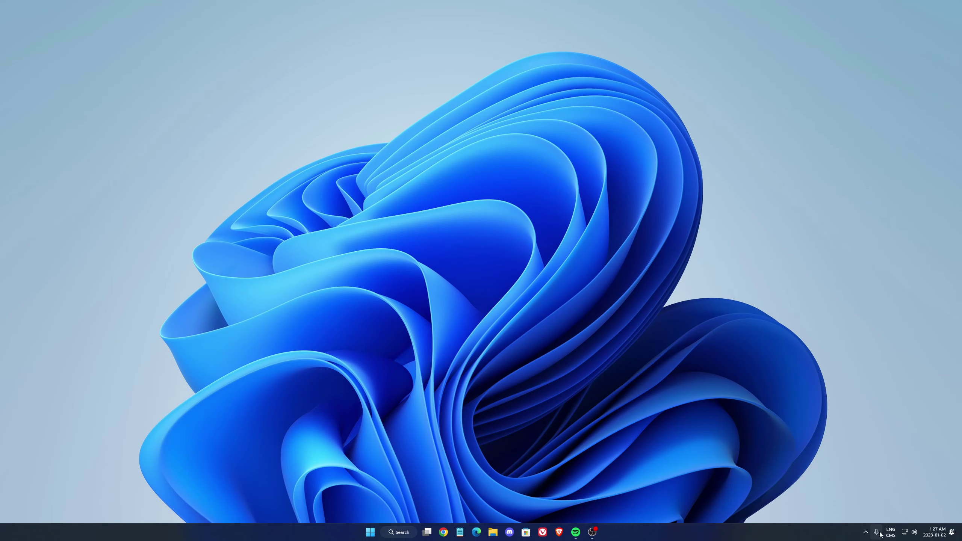
Open NVIDIA Control Panel and review the global features under Manage 3D Settings down to Low Latency Mode and Max Frame Rate
{"action": "left_click", "coordinate": [866, 532]}
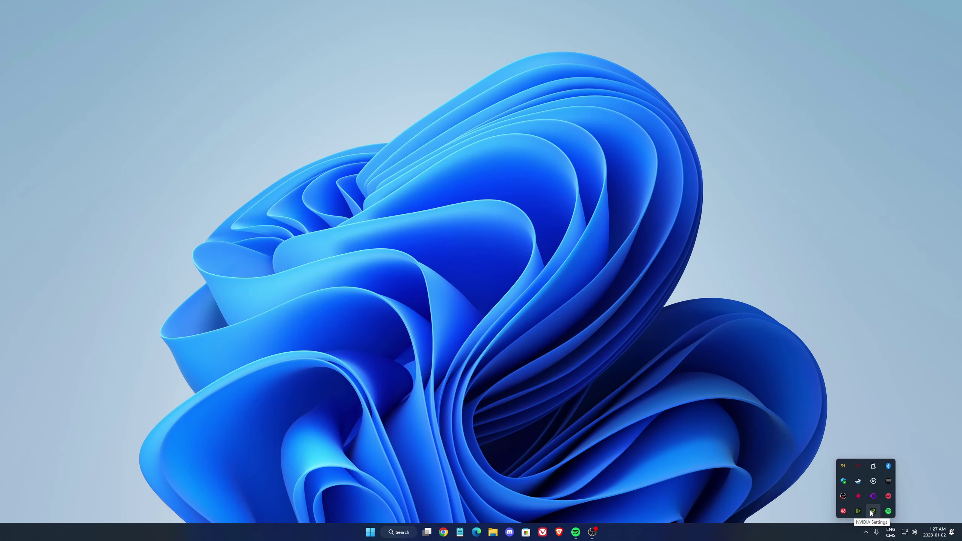
{"action": "right_click", "coordinate": [874, 510]}
{"action": "left_click", "coordinate": [892, 486]}
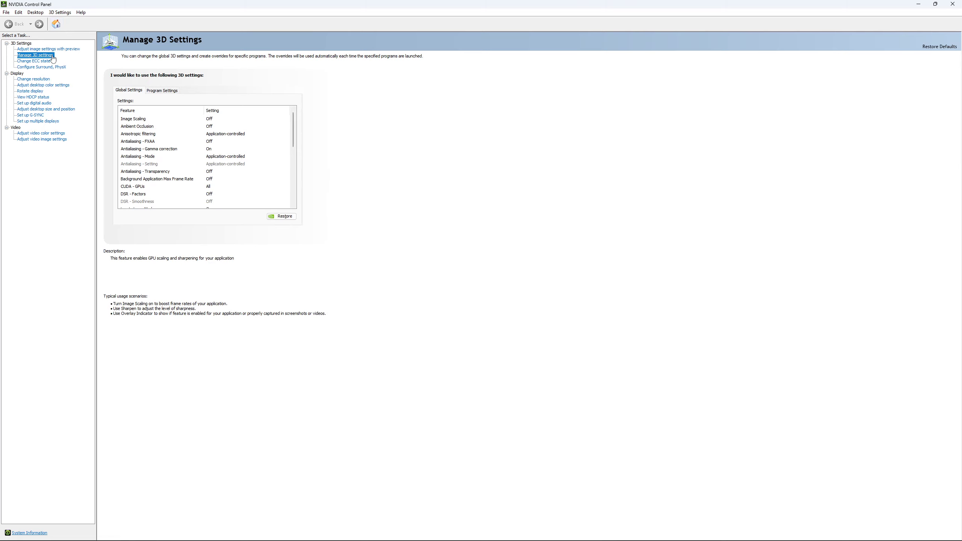
{"action": "left_click_drag", "start_coordinate": [295, 121], "coordinate": [299, 143]}
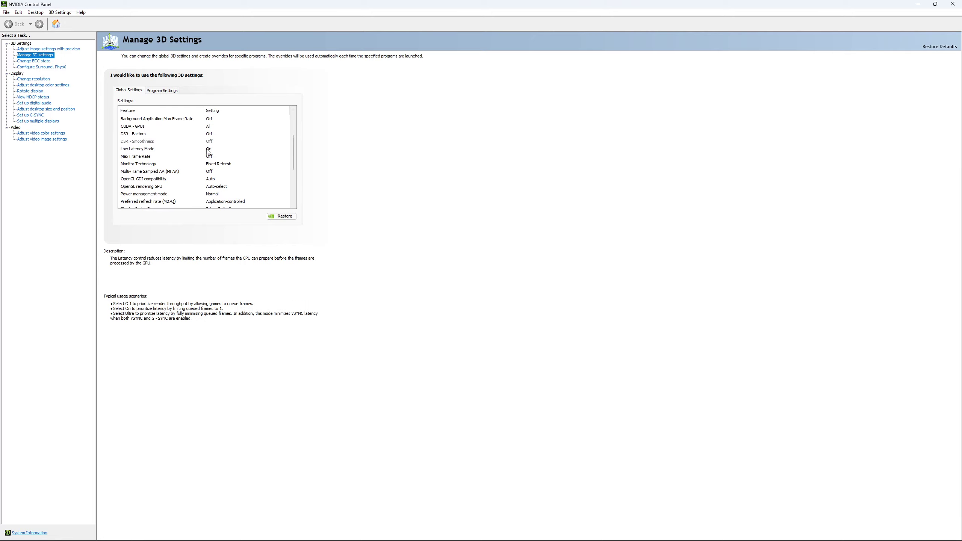
{"action": "scroll", "coordinate": [151, 148], "scroll_direction": "down", "scroll_amount": 1}
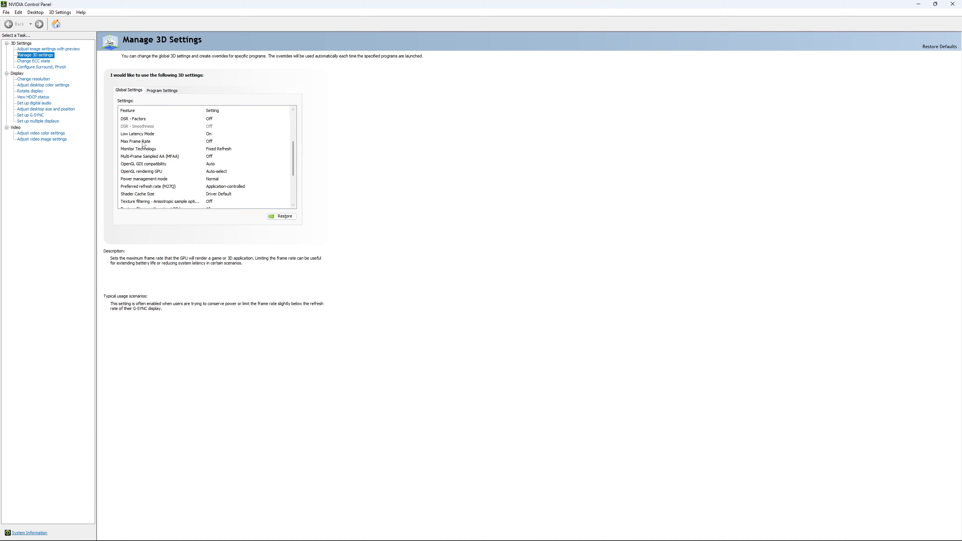
Try a global Max Frame Rate limit of 167 FPS, then set the limit back to Off
{"action": "left_click", "coordinate": [206, 144]}
{"action": "left_click", "coordinate": [206, 144]}
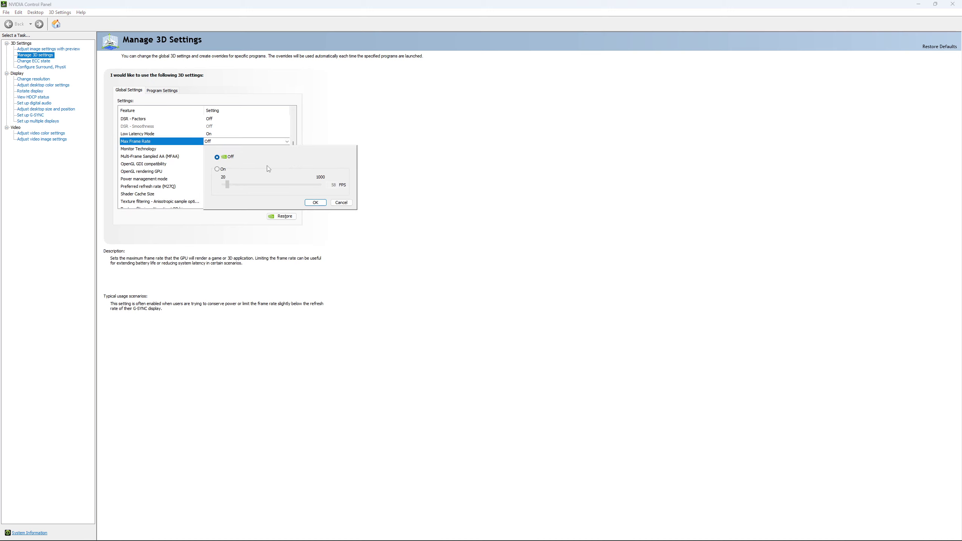
{"action": "left_click", "coordinate": [218, 170]}
{"action": "left_click_drag", "start_coordinate": [235, 188], "coordinate": [241, 192]}
{"action": "left_click_drag", "start_coordinate": [241, 194], "coordinate": [241, 193]}
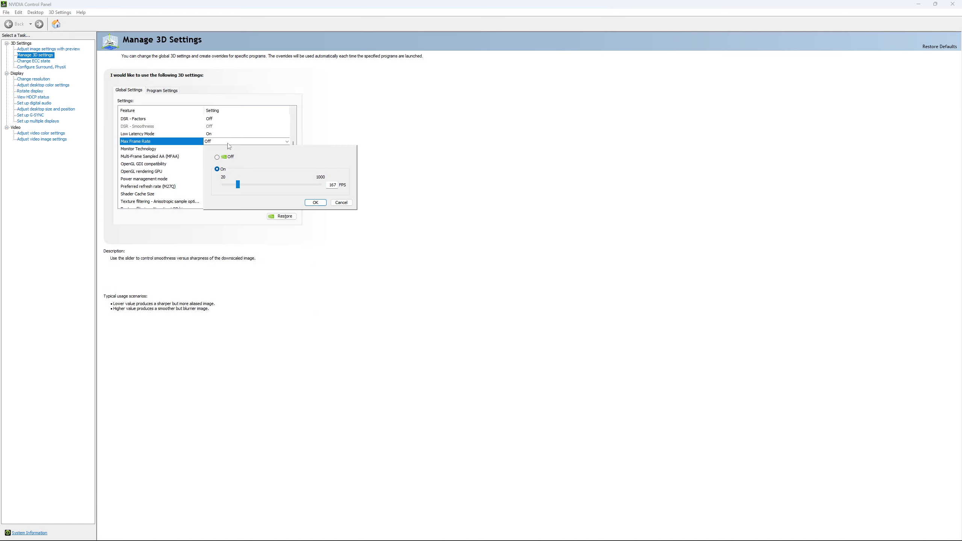
{"action": "left_click", "coordinate": [218, 158]}
{"action": "left_click", "coordinate": [315, 202]}
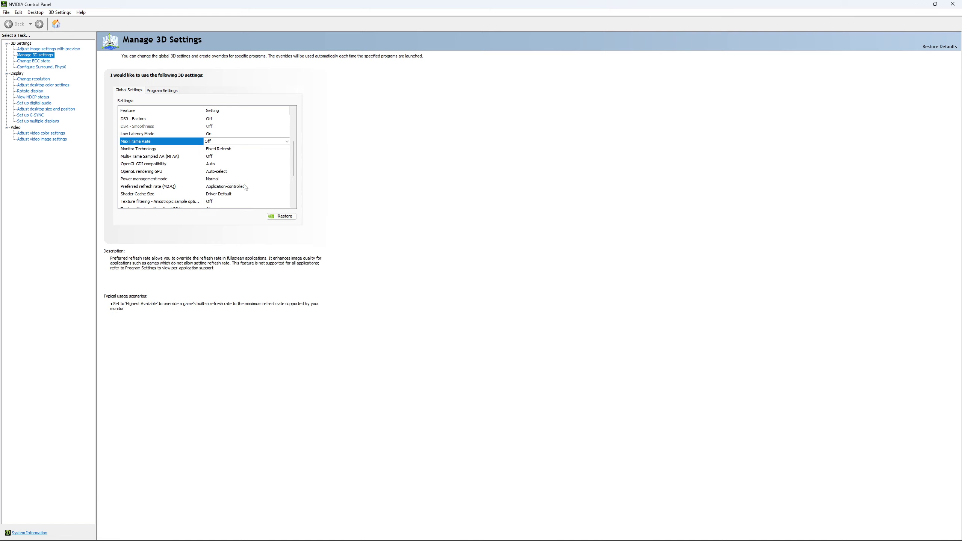
Review the remaining global 3D settings and the ECC state page for the GPU
{"action": "scroll", "coordinate": [296, 151], "scroll_direction": "down", "scroll_amount": 5}
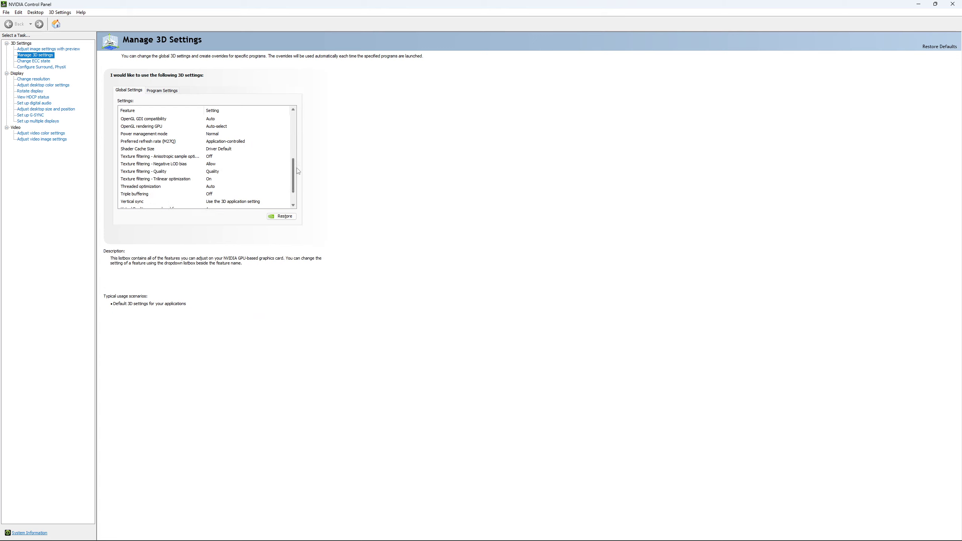
{"action": "left_click", "coordinate": [36, 61]}
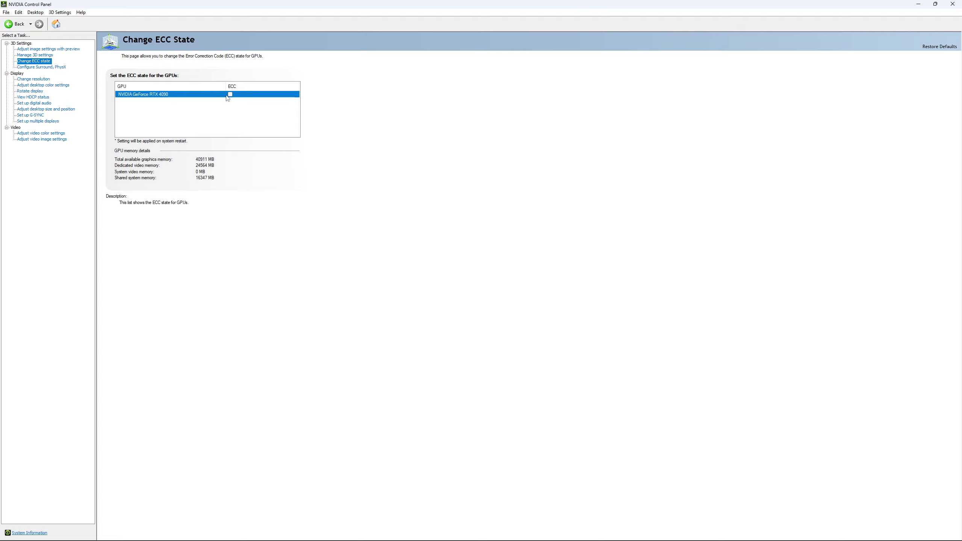
Check the refresh rate options for the M27Q display at 2560 × 1440, then open the G-SYNC setup page
{"action": "left_click", "coordinate": [26, 80]}
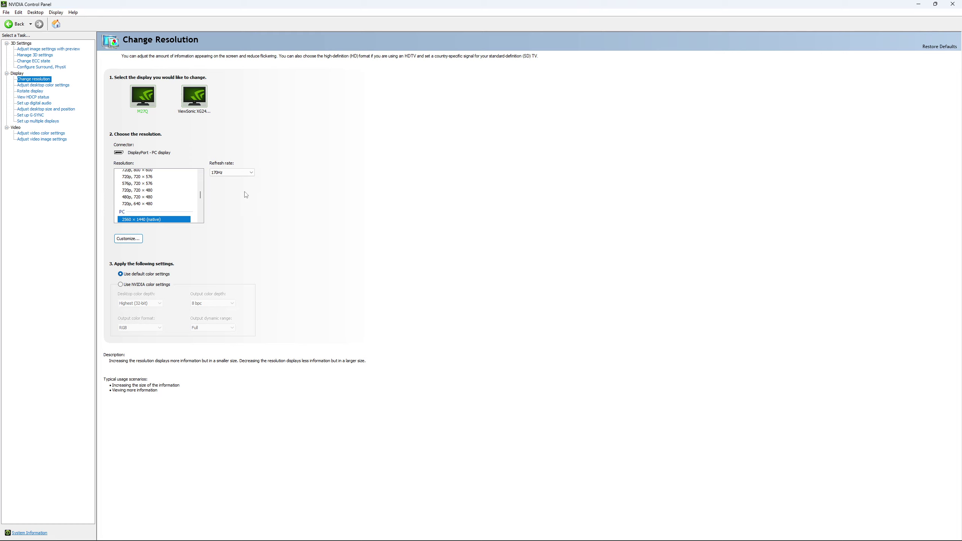
{"action": "left_click", "coordinate": [236, 174]}
{"action": "left_click", "coordinate": [238, 178]}
{"action": "left_click", "coordinate": [239, 174]}
{"action": "left_click", "coordinate": [233, 173]}
{"action": "left_click", "coordinate": [233, 172]}
{"action": "left_click", "coordinate": [281, 183]}
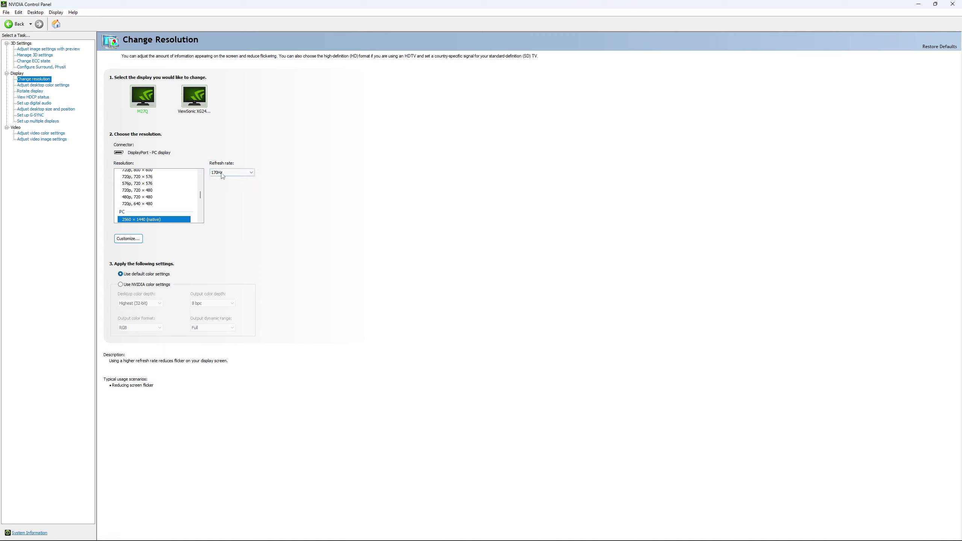
{"action": "left_click", "coordinate": [31, 116]}
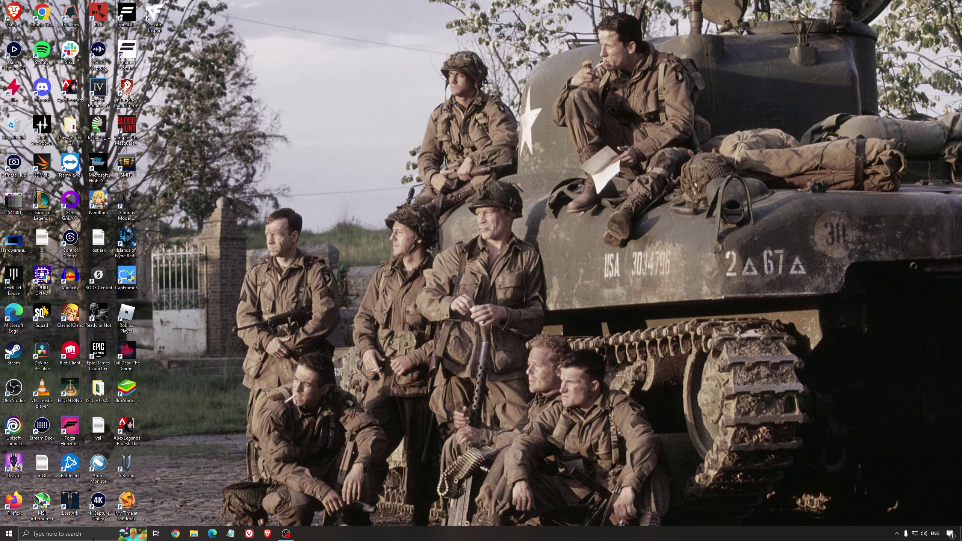
Search Windows for "edit power plan", review the available plans in Power Options, and close the window
{"action": "left_click", "coordinate": [56, 534]}
{"action": "type", "text": "edit power plan"}
{"action": "key", "text": "Return"}
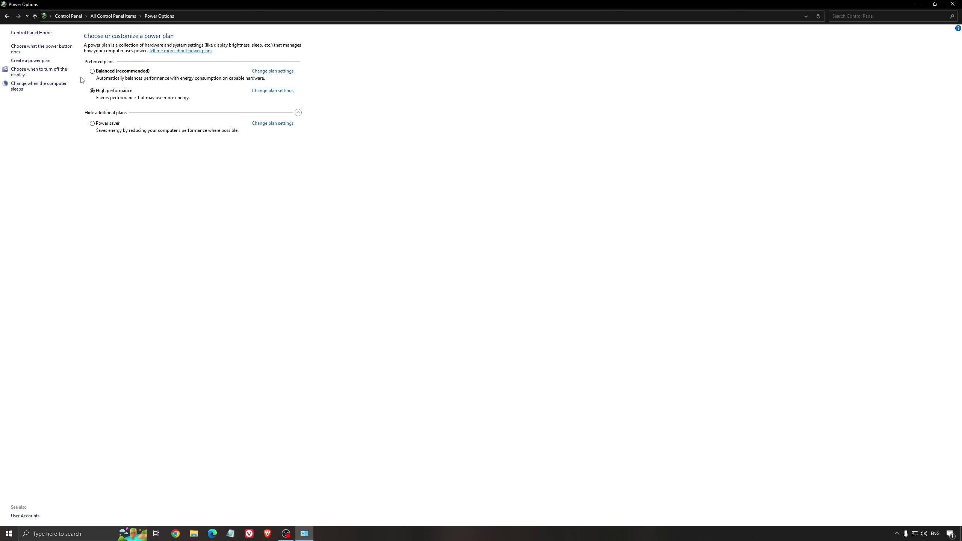
{"action": "left_click", "coordinate": [953, 4]}
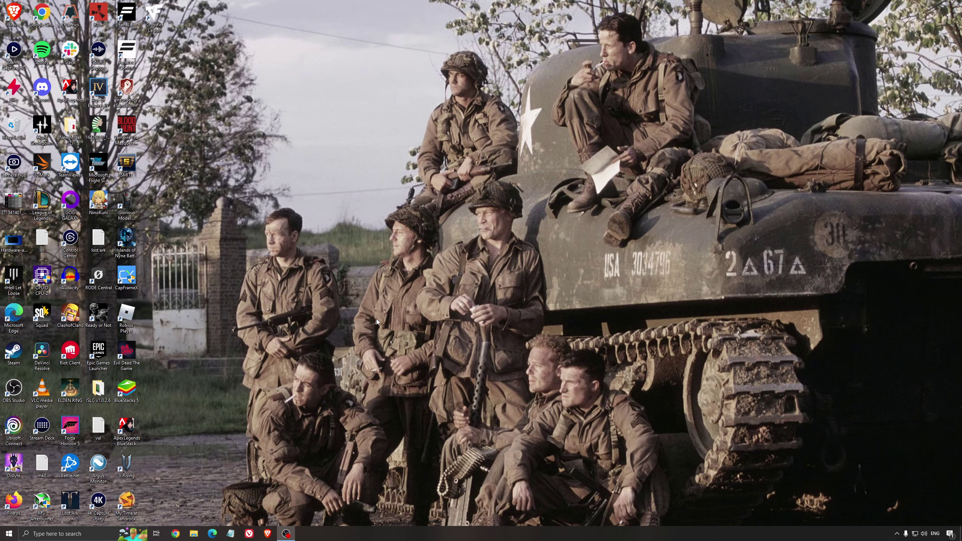
Launch Intelligent standby list cleaner, start its standby list monitoring, and close its window
{"action": "double_click", "coordinate": [98, 389]}
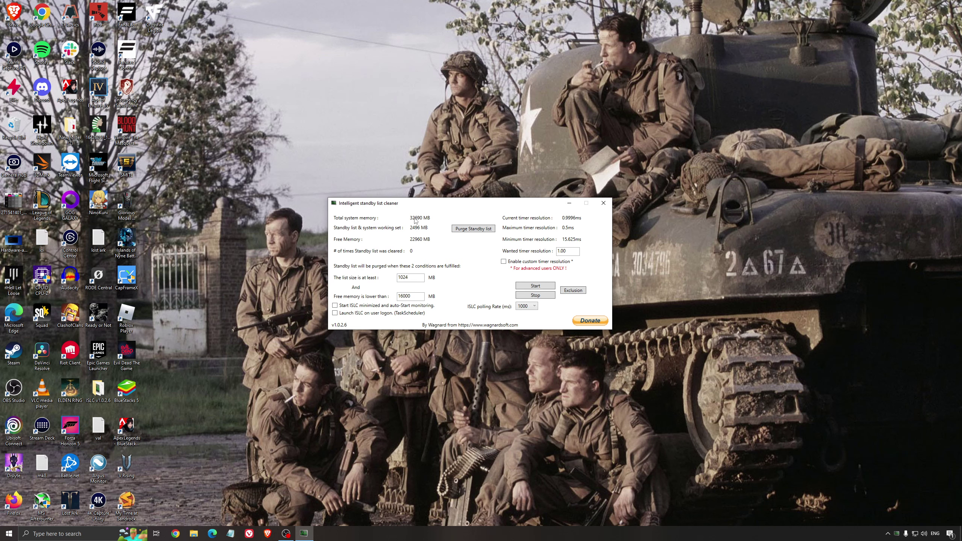
{"action": "double_click", "coordinate": [418, 296]}
{"action": "left_click", "coordinate": [534, 285]}
{"action": "left_click_drag", "start_coordinate": [510, 203], "coordinate": [542, 202]}
{"action": "left_click", "coordinate": [601, 204]}
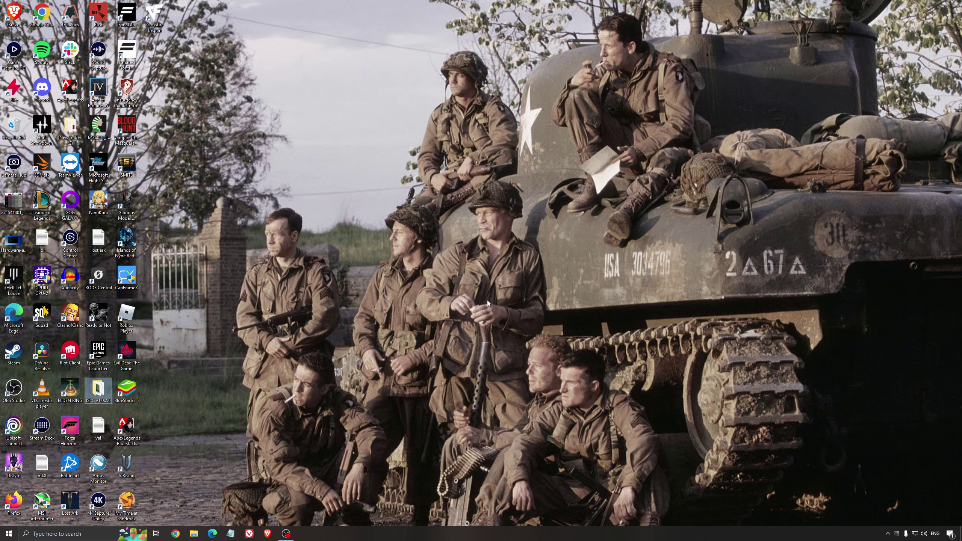
{"action": "left_click", "coordinate": [466, 273]}
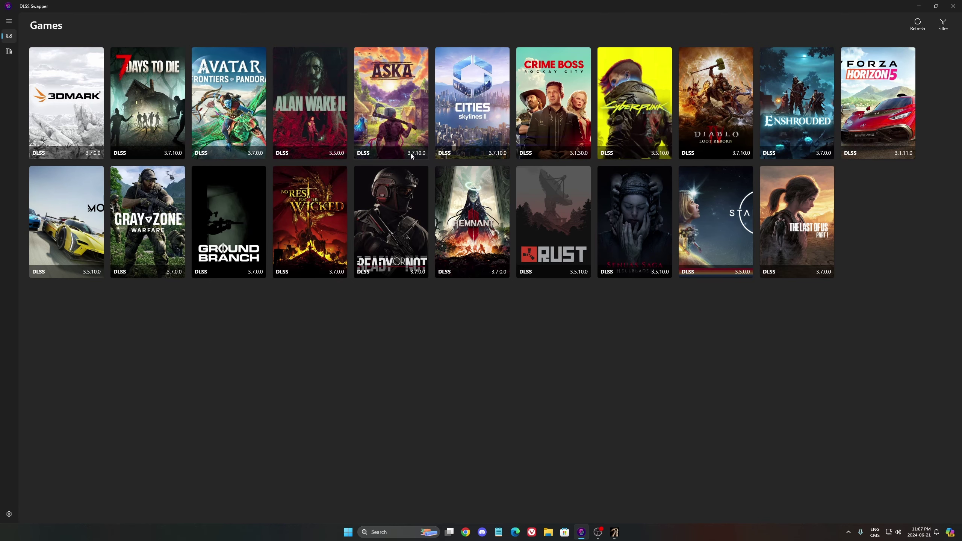
View the DLSS versions offered for ASKA in DLSS Swapper and leave without swapping
{"action": "left_click", "coordinate": [395, 147]}
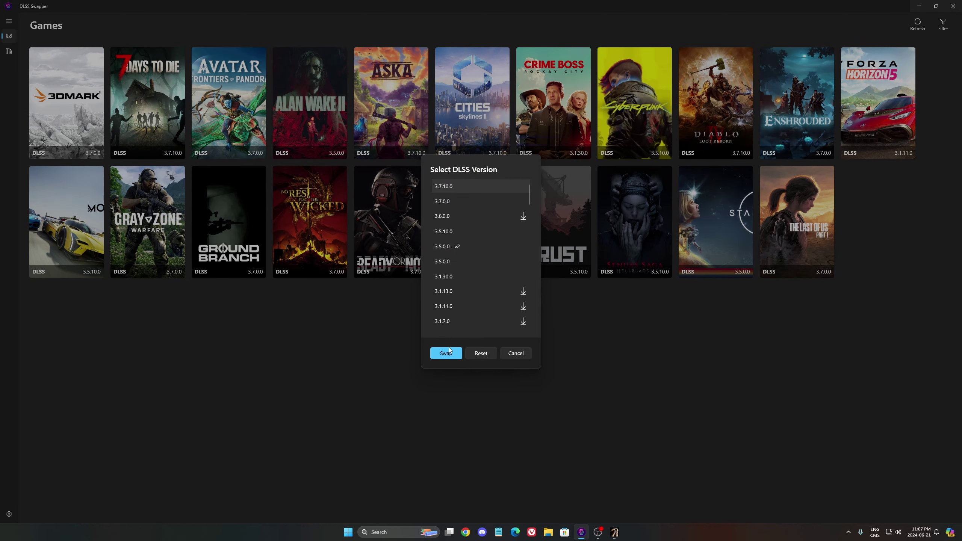
{"action": "left_click", "coordinate": [522, 354]}
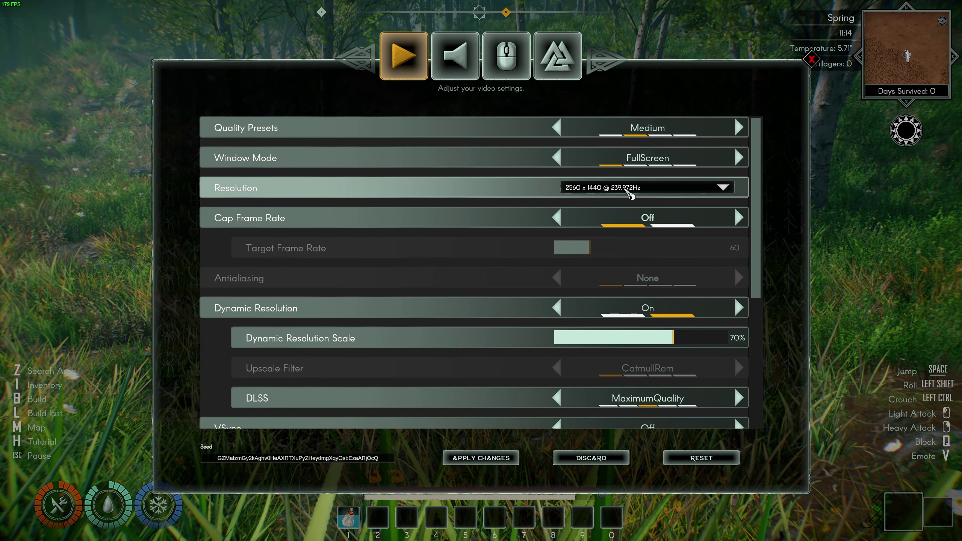
In ASKA's video settings, try Fast Approximate Antialiasing with Dynamic Resolution off, then restore antialiasing to None and Dynamic Resolution to On
{"action": "scroll", "coordinate": [391, 227], "scroll_direction": "down", "scroll_amount": 1}
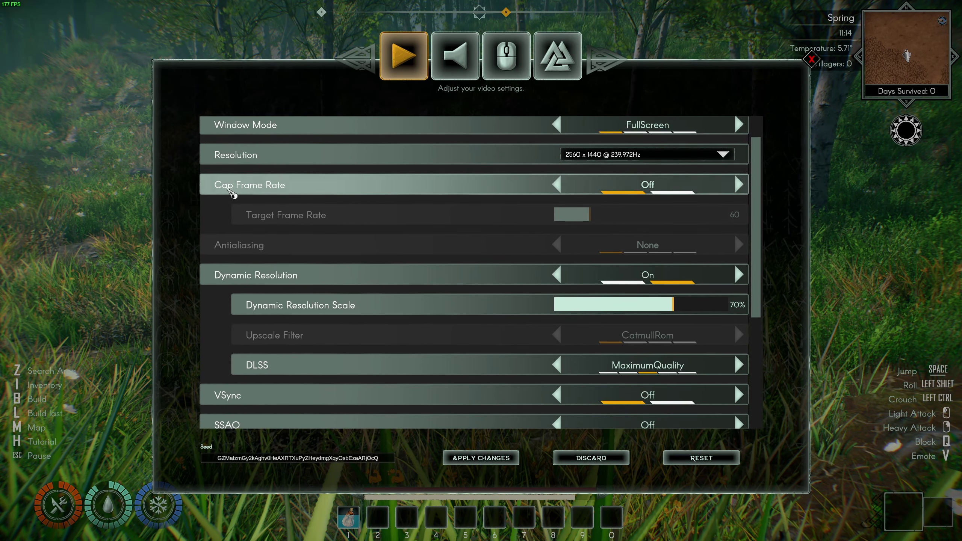
{"action": "scroll", "coordinate": [460, 205], "scroll_direction": "down", "scroll_amount": 1}
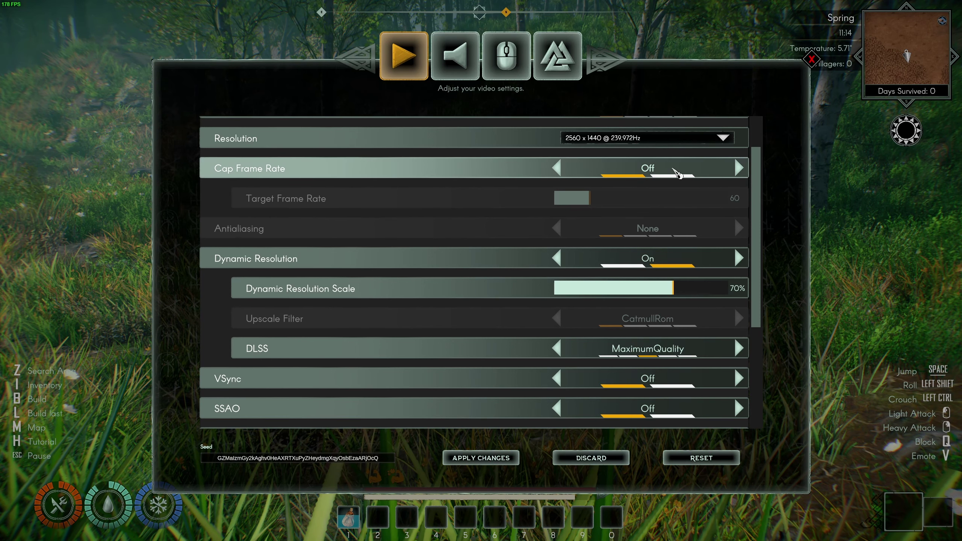
{"action": "scroll", "coordinate": [405, 261], "scroll_direction": "down", "scroll_amount": 3}
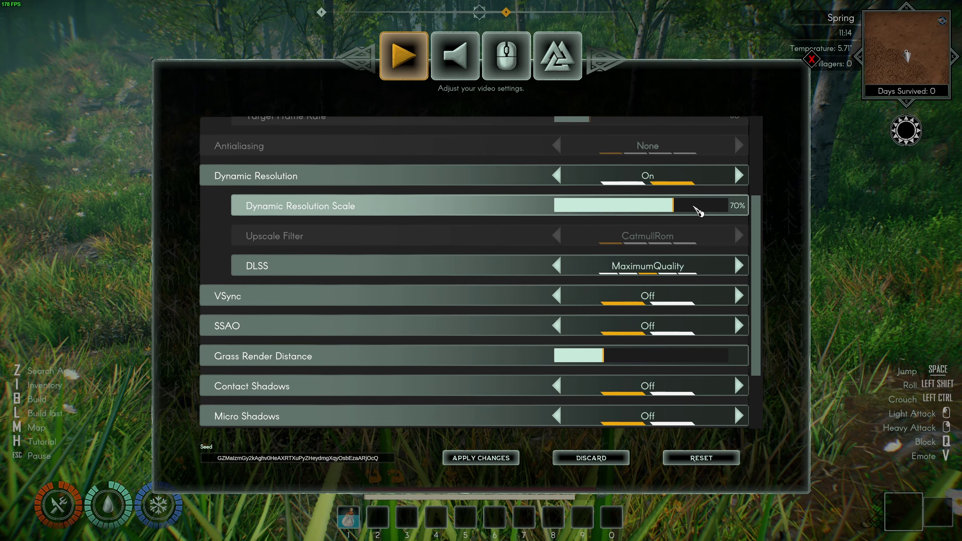
{"action": "left_click", "coordinate": [554, 180]}
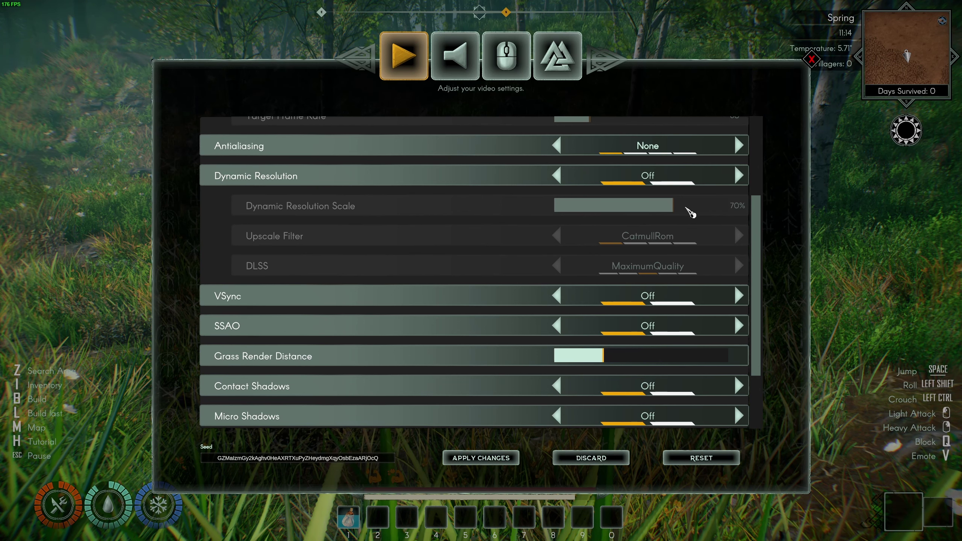
{"action": "scroll", "coordinate": [502, 208], "scroll_direction": "up", "scroll_amount": 1}
{"action": "left_click", "coordinate": [739, 178]}
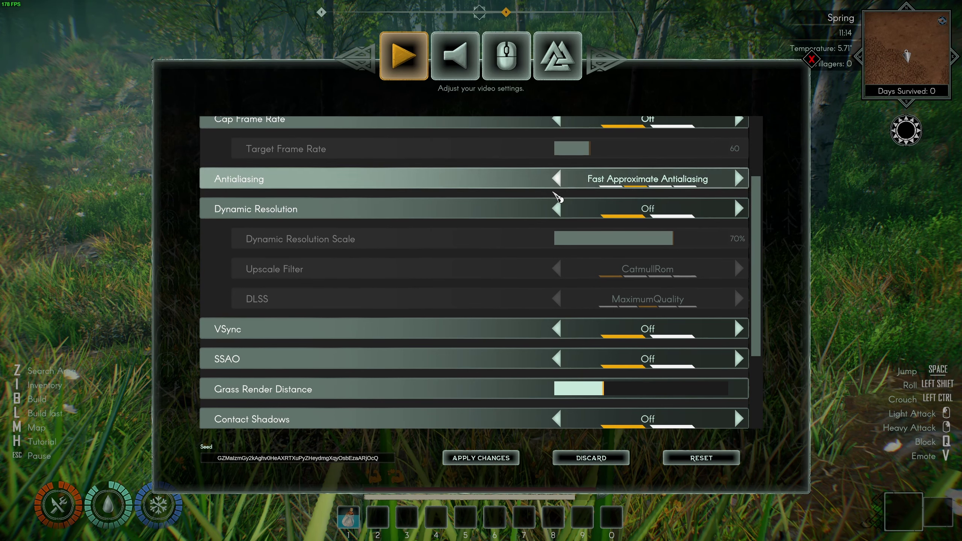
{"action": "left_click", "coordinate": [557, 180]}
{"action": "left_click", "coordinate": [740, 209]}
Try a longer Grass Render Distance, then reduce it to slightly under a quarter of its range
{"action": "scroll", "coordinate": [682, 275], "scroll_direction": "down", "scroll_amount": 4}
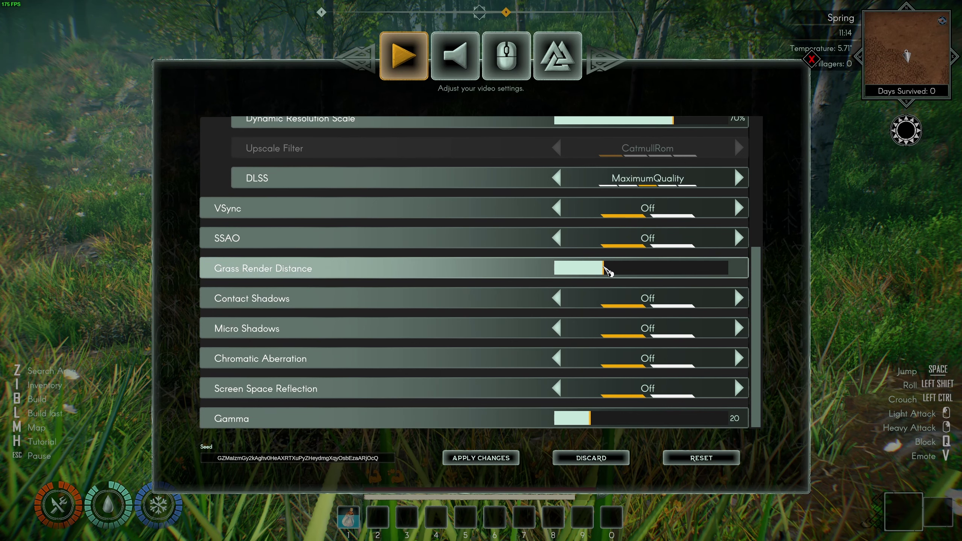
{"action": "left_click_drag", "start_coordinate": [605, 269], "coordinate": [644, 270]}
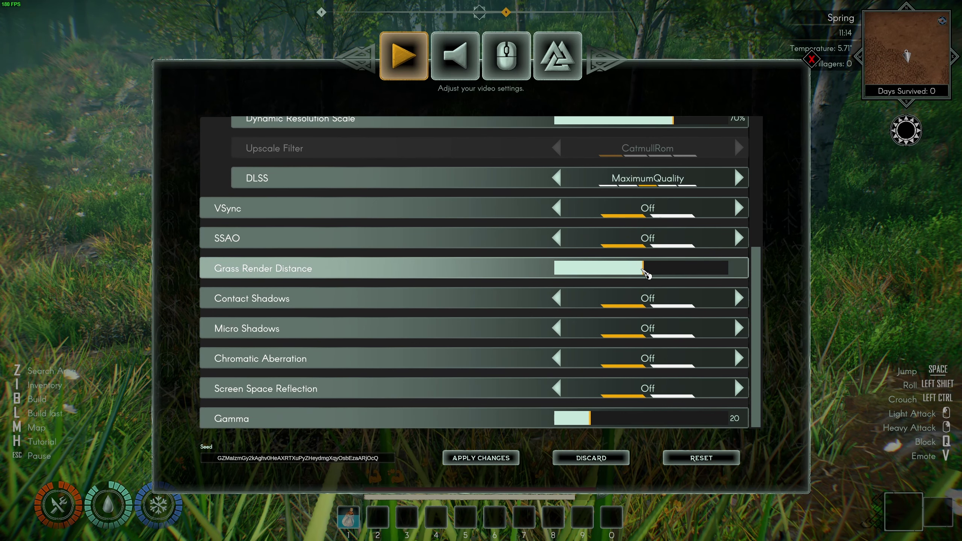
{"action": "left_click_drag", "start_coordinate": [667, 273], "coordinate": [594, 270]}
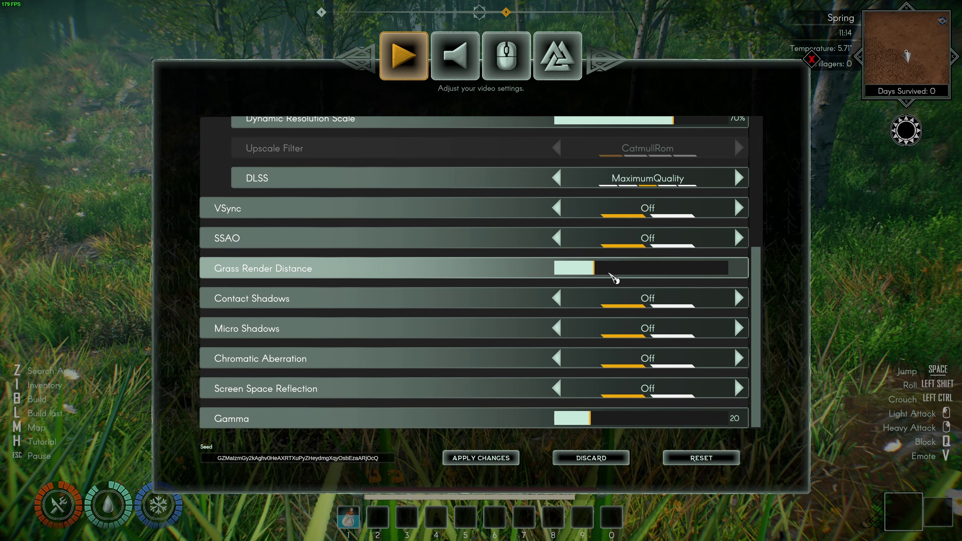